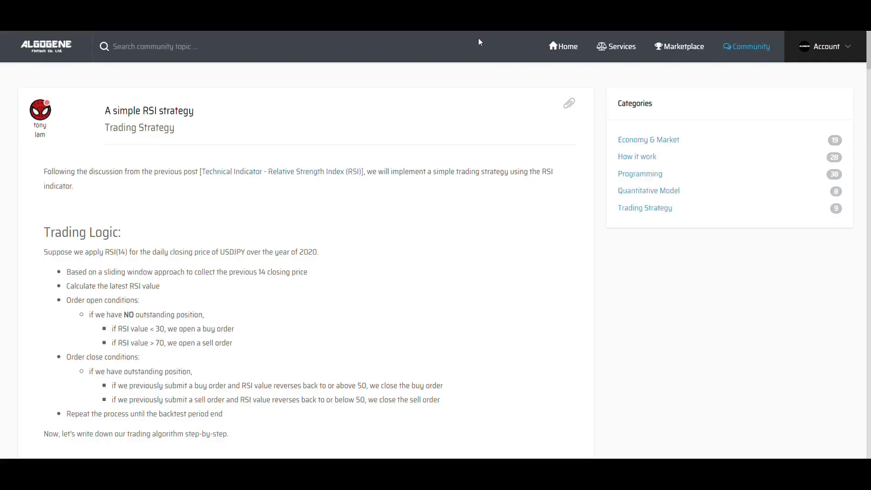
# - Select the entire 102-line script under Full Source Code in the RSI strategy post
pyautogui.scroll(-15, 272, 231)
pyautogui.scroll(-20, 272, 232)
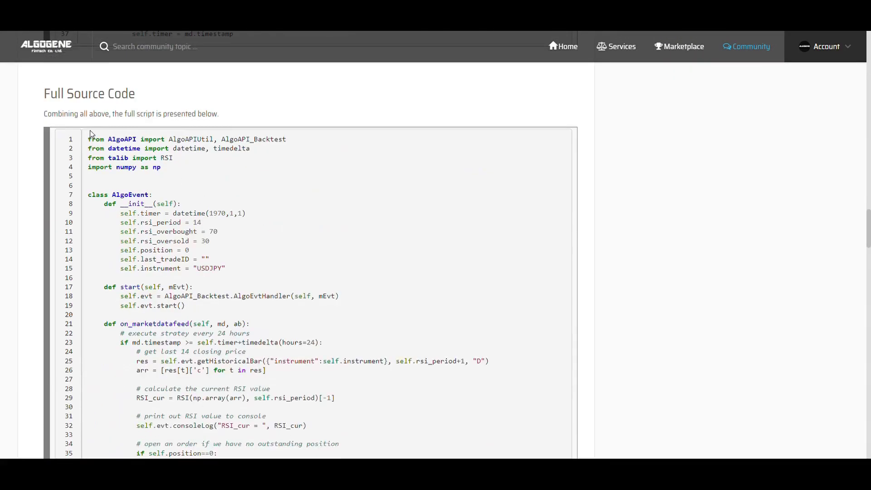
pyautogui.moveTo(89, 140); pyautogui.dragTo(172, 344)
pyautogui.scroll(-10, 175, 343)
pyautogui.scroll(-7, 175, 343)
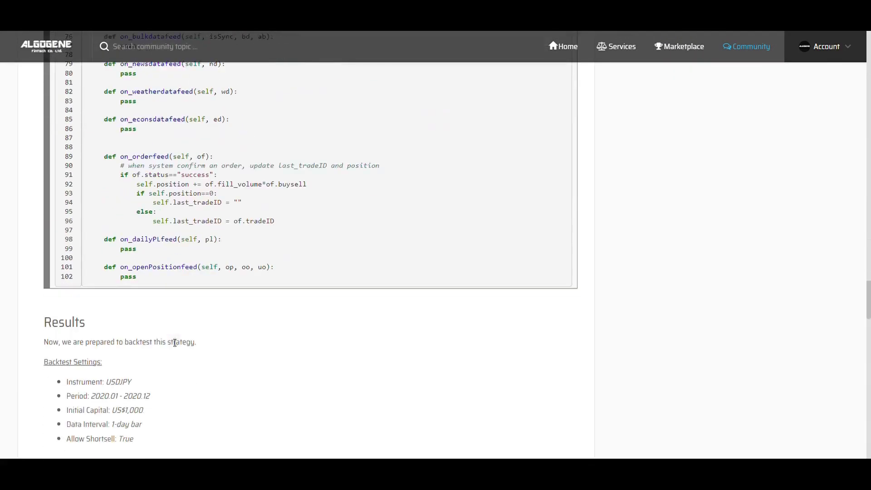
pyautogui.keyDown('shift'); pyautogui.click(150, 277); pyautogui.keyUp('shift')
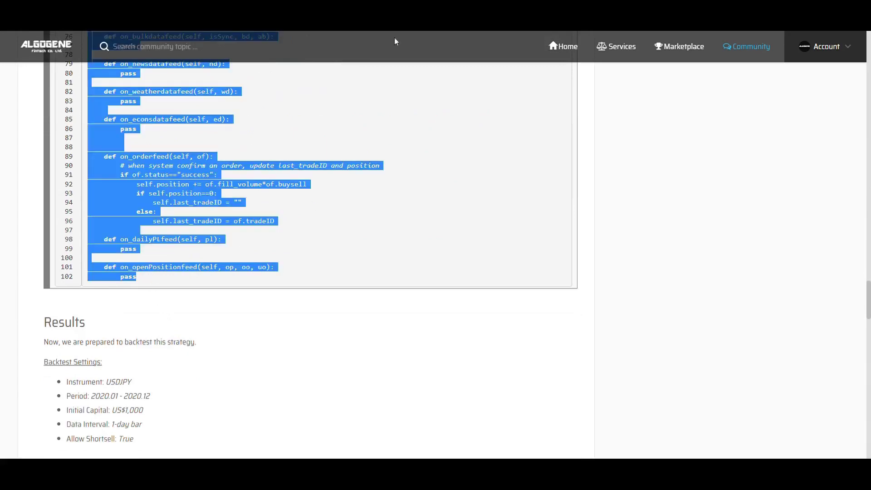
# - Switch to the backtest script page and replace the whole default template with the copied RSI strategy code
pyautogui.hotkey('ctrl', 'Tab')
pyautogui.click(370, 187)
pyautogui.hotkey('ctrl', 'a')
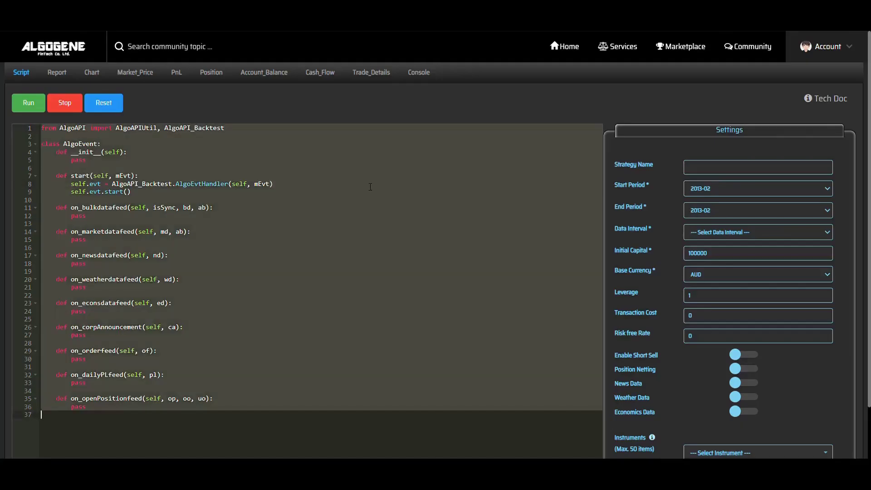
pyautogui.hotkey('ctrl', 'v')
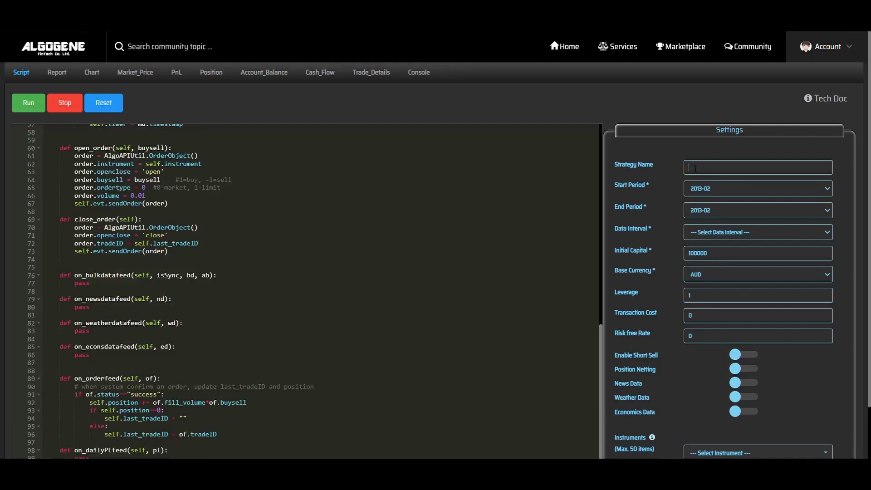
# - Name the strategy "optimize base", set the period to 2020-01 through 2020-12, interval 1 day, base currency USD, and enable short selling
pyautogui.write('optimize base')
pyautogui.click(723, 296)
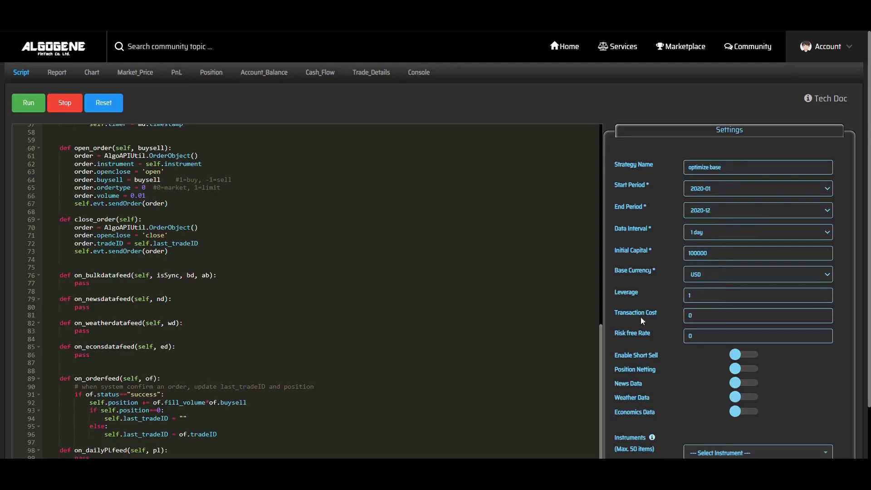
pyautogui.scroll(-1, 641, 316)
pyautogui.click(757, 299)
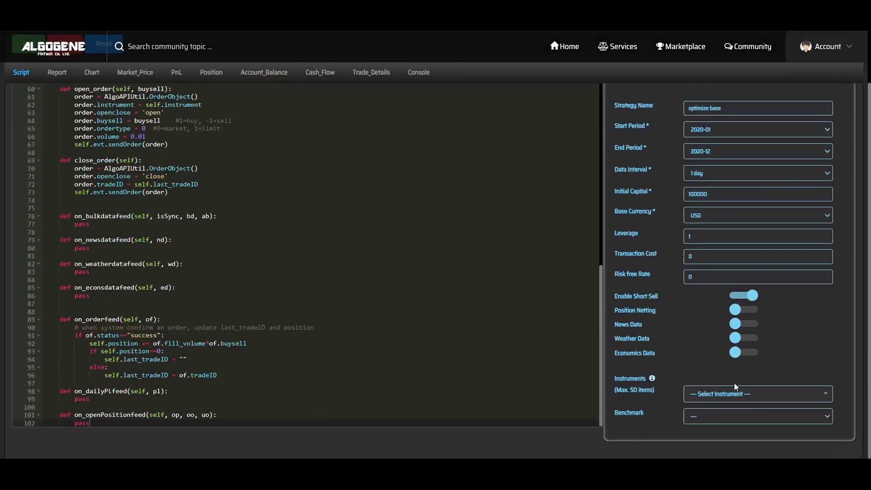
# - Find USDJPY and add it as the backtest instrument
pyautogui.click(729, 401)
pyautogui.write('usdjpy')
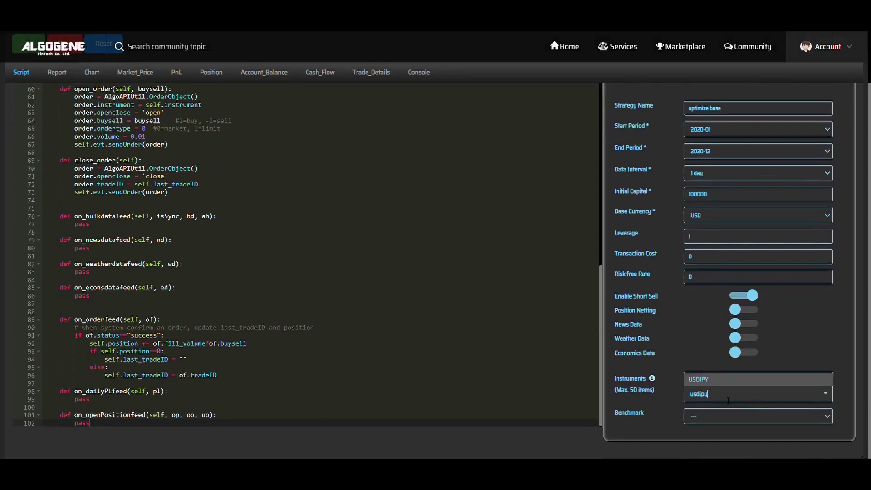
pyautogui.press('Return')
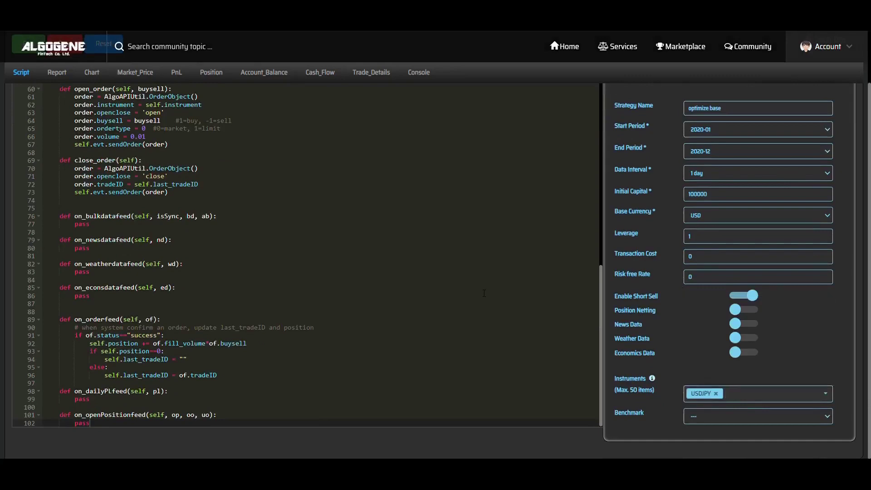
# - Run the backtest of the RSI strategy
pyautogui.scroll(10, 484, 294)
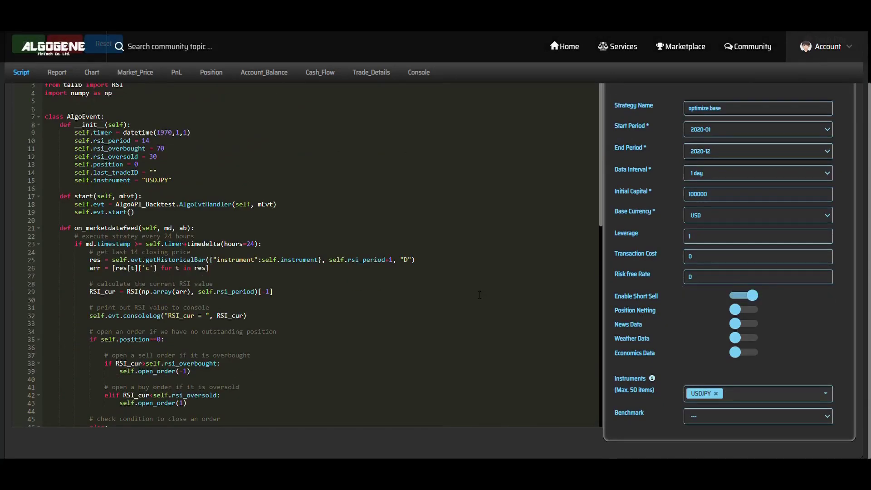
pyautogui.scroll(2, 27, 182)
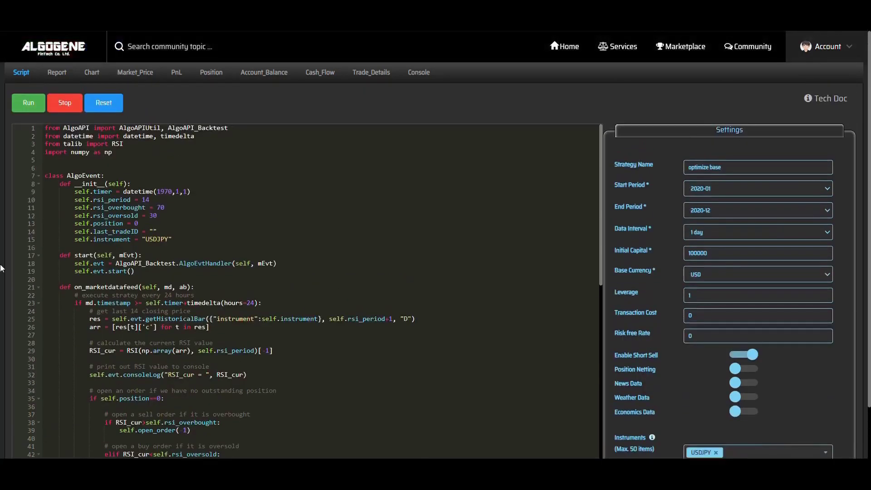
pyautogui.click(23, 103)
pyautogui.click(422, 87)
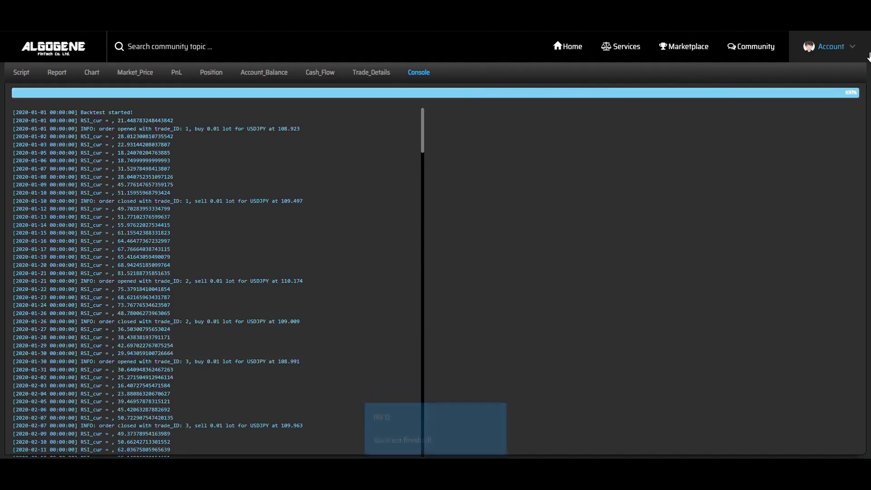
# - Open the backtest history and load the finished "optimize base" run into the Strategy Optimizer
pyautogui.click(832, 47)
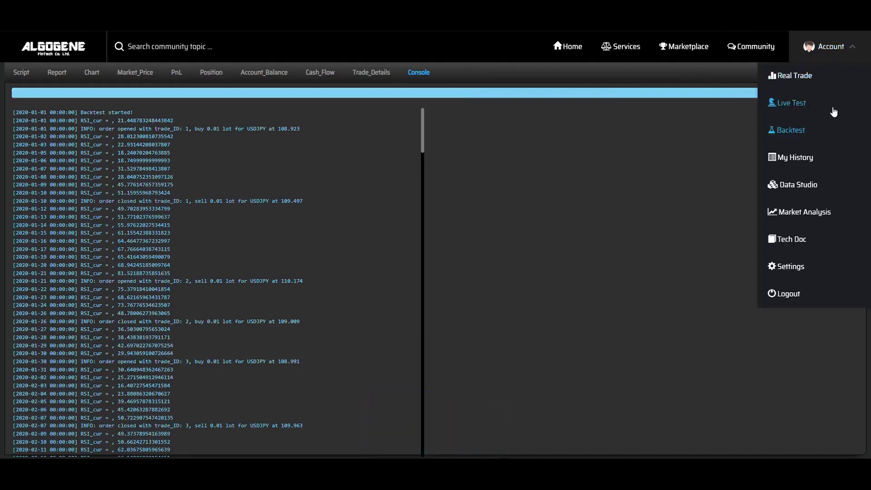
pyautogui.click(811, 158)
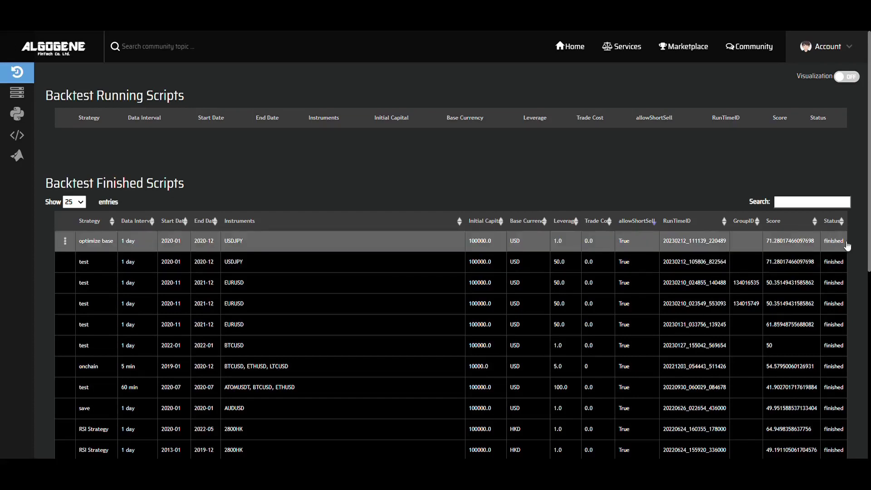
pyautogui.click(65, 241)
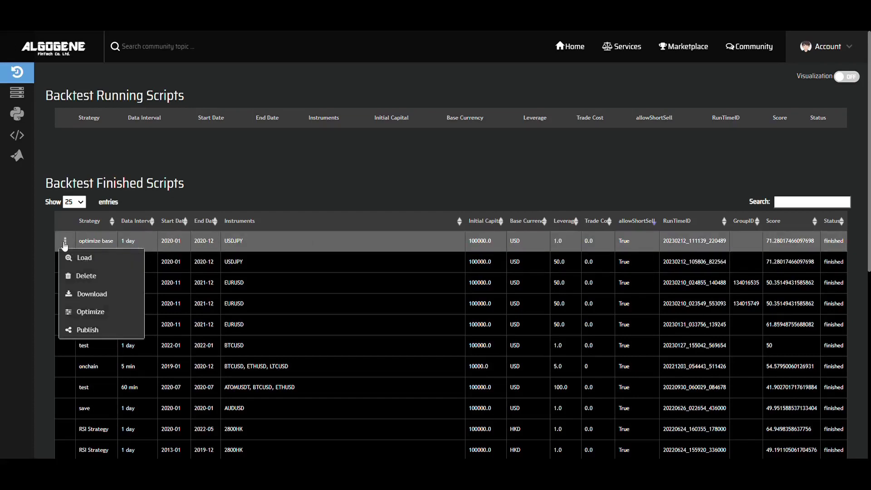
pyautogui.click(120, 313)
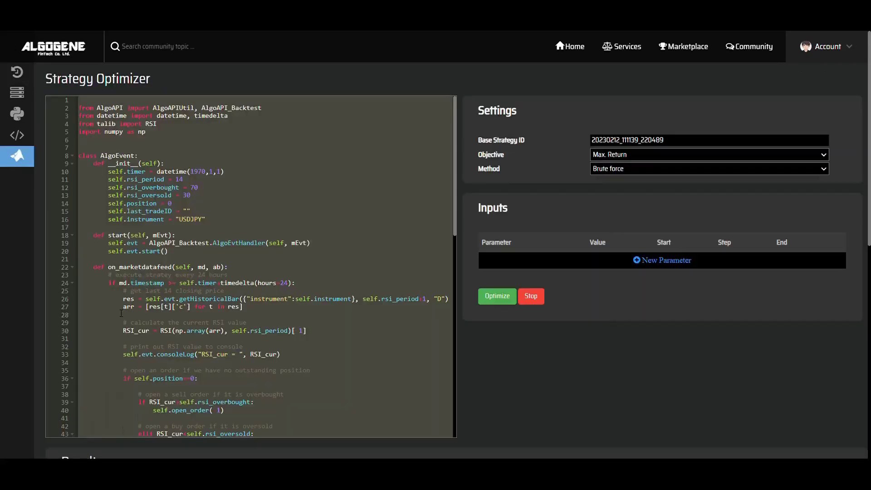
# - Set the optimization objective to Max. Sharpe for the loaded base strategy
pyautogui.click(290, 213)
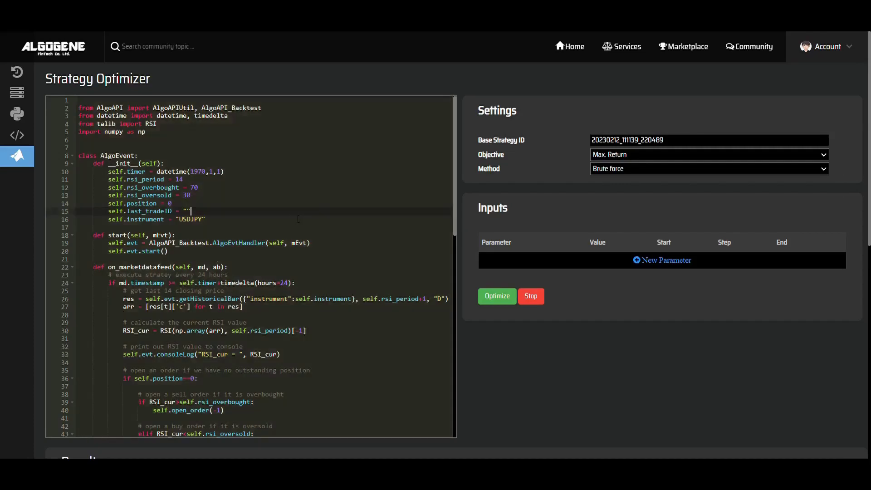
pyautogui.moveTo(666, 139); pyautogui.dragTo(579, 144)
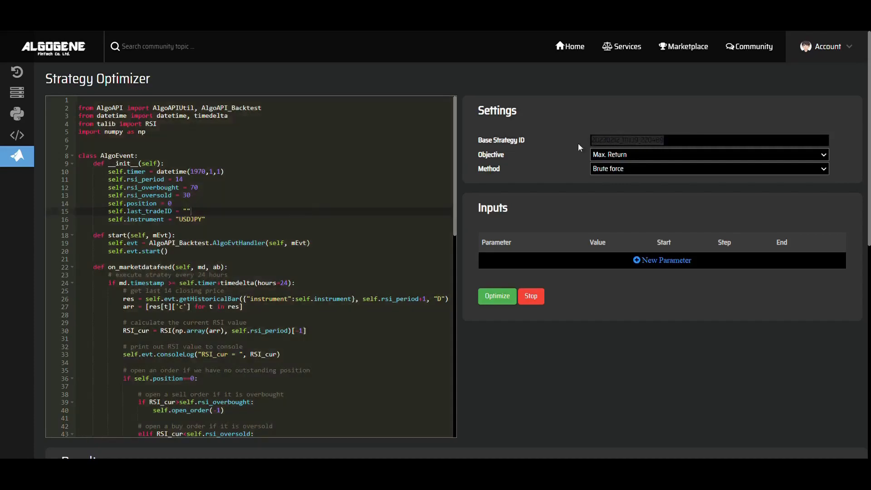
pyautogui.click(577, 144)
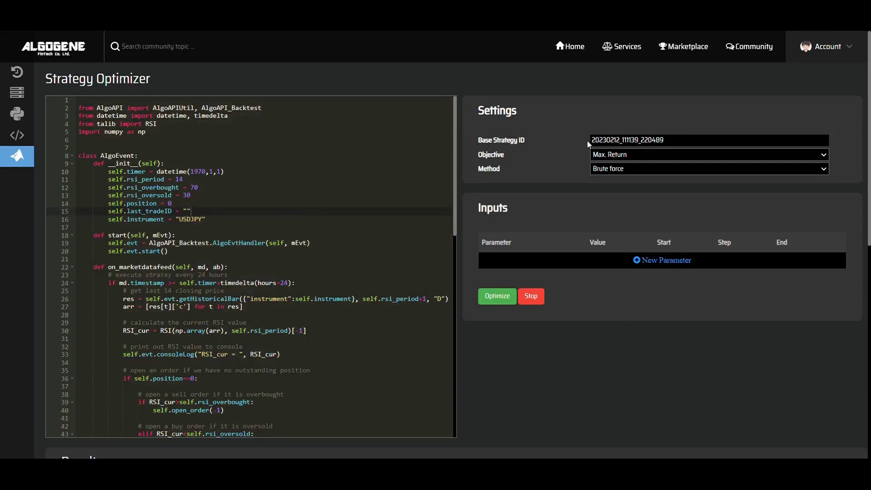
pyautogui.click(638, 177)
pyautogui.click(652, 176)
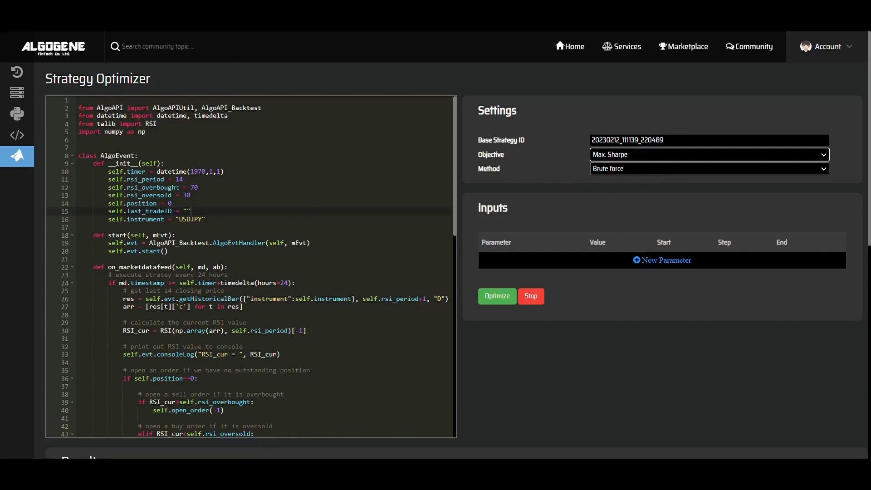
# - Add a new optimizer input parameter with the name rsi_overbought copied from the script
pyautogui.click(208, 190)
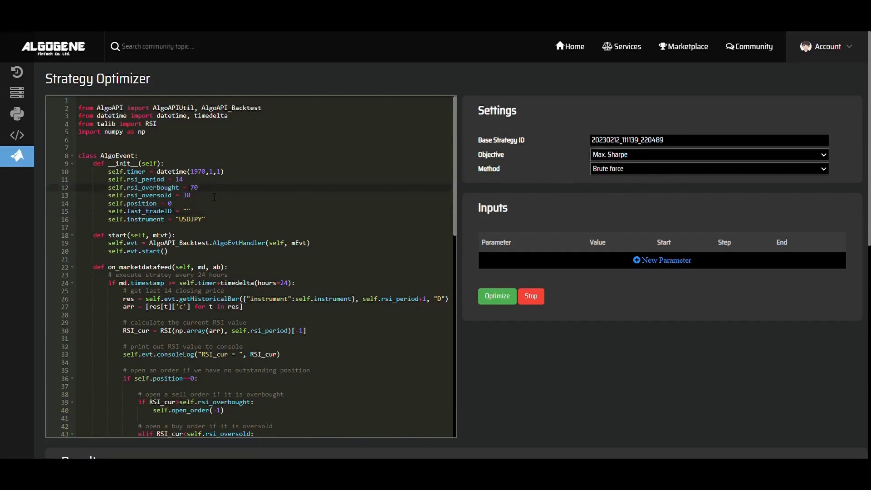
pyautogui.moveTo(214, 197); pyautogui.dragTo(79, 188)
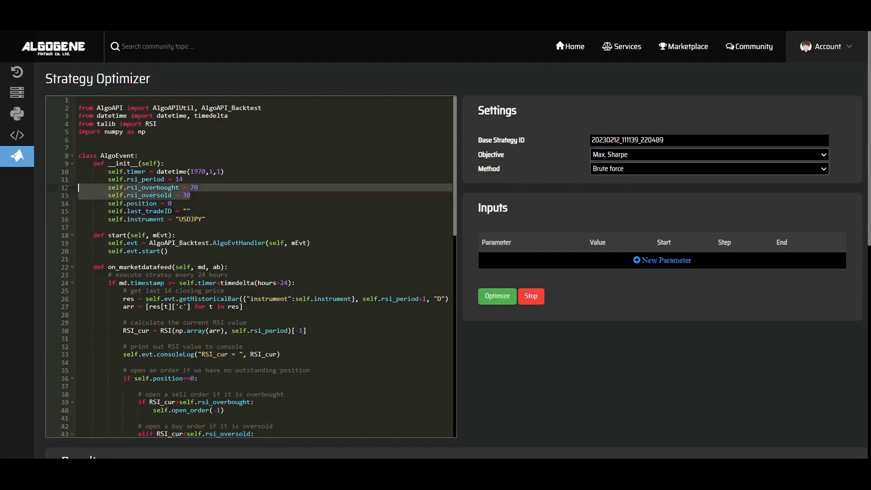
pyautogui.doubleClick(150, 189)
pyautogui.hotkey('ctrl', 'c')
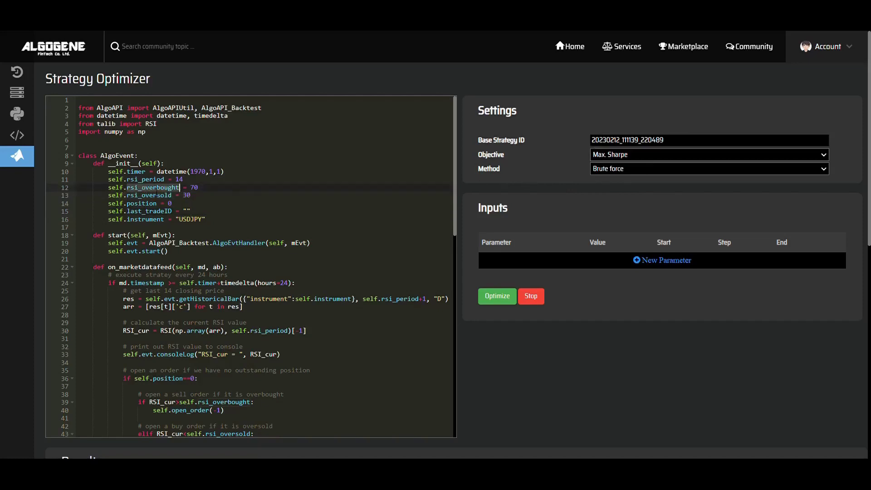
pyautogui.click(675, 260)
pyautogui.click(522, 263)
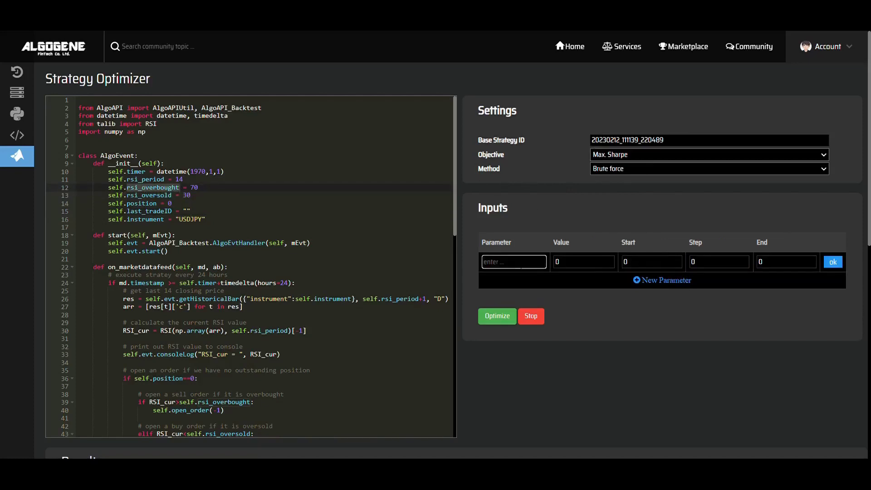
pyautogui.hotkey('ctrl', 'v')
pyautogui.press('Tab')
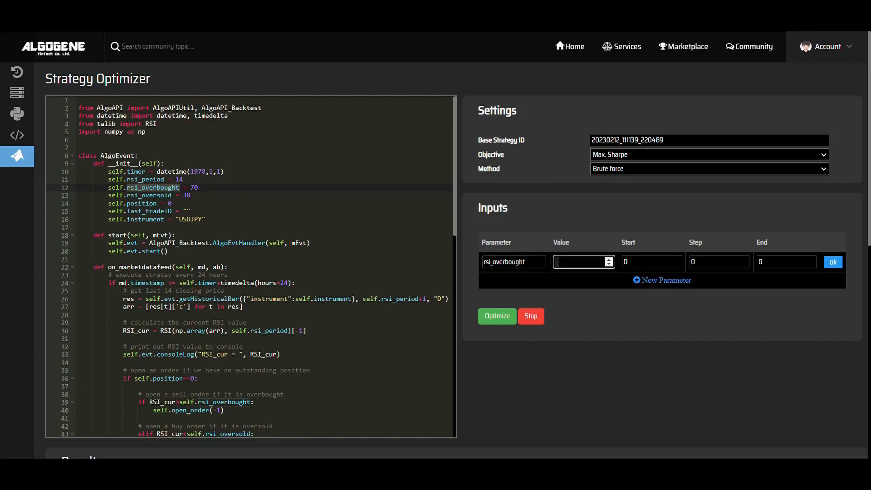
# - Give the rsi_overbought parameter a start of 60, step of 10 and end of 90, and save the row
pyautogui.press('Tab')
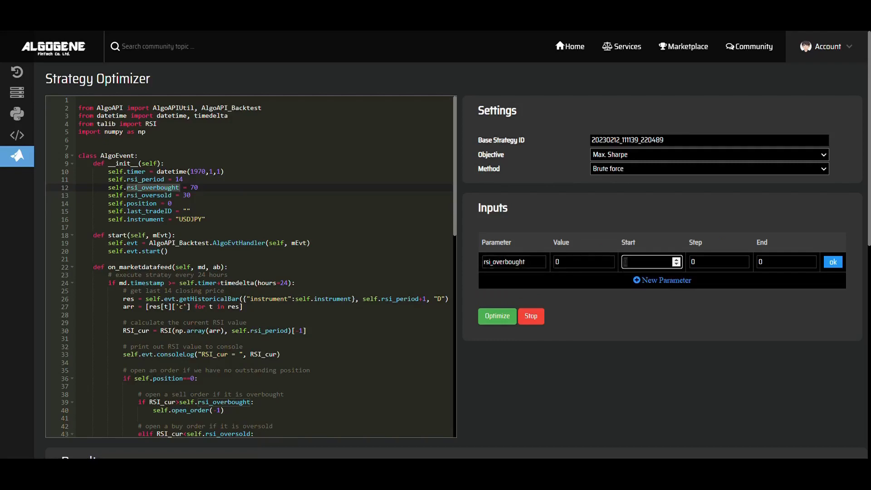
pyautogui.write('60')
pyautogui.press('Tab')
pyautogui.write('10')
pyautogui.press('Tab')
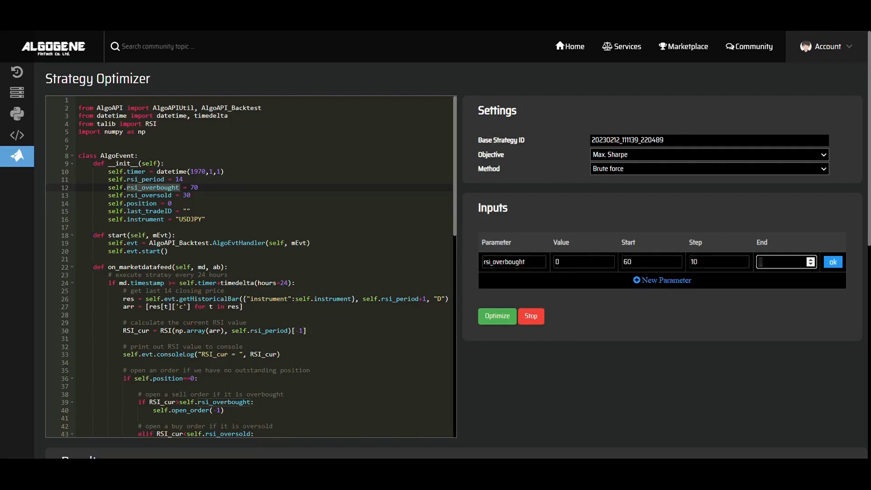
pyautogui.write('90')
pyautogui.press('Tab')
pyautogui.press('Return')
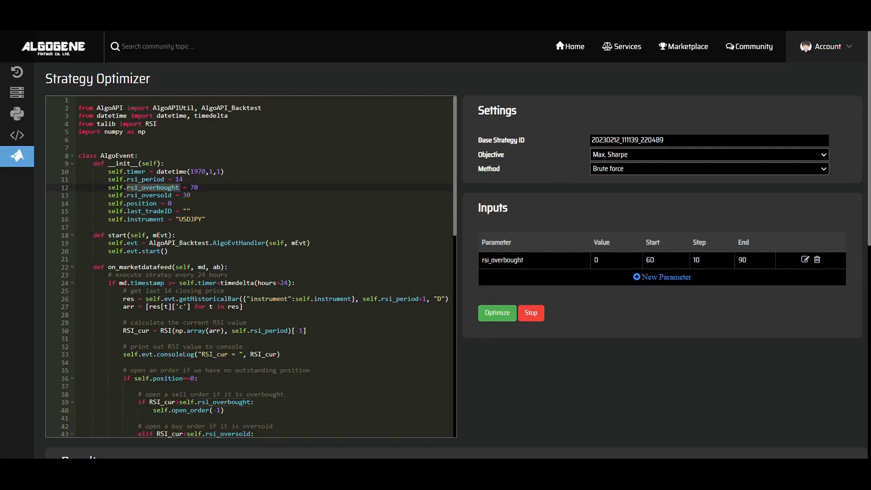
# - Add a second optimizer input parameter with the name rsi_oversold copied from the script
pyautogui.doubleClick(149, 195)
pyautogui.hotkey('ctrl', 'c')
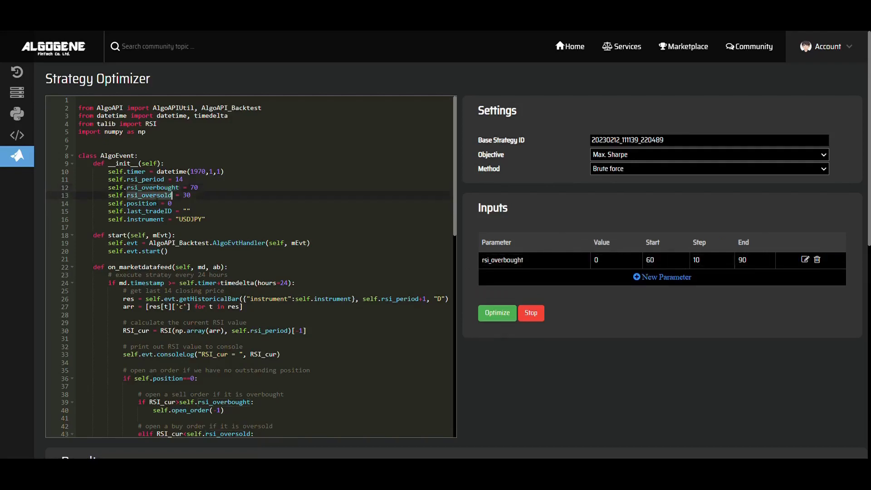
pyautogui.click(664, 279)
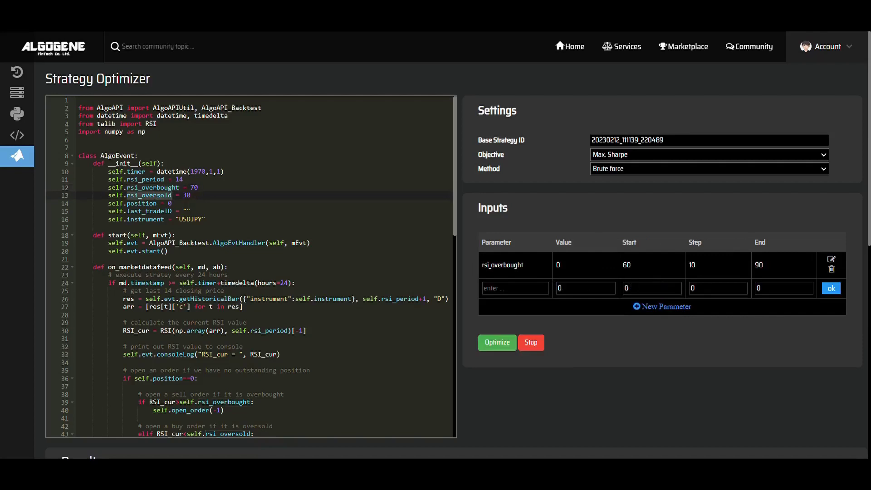
pyautogui.click(515, 288)
pyautogui.hotkey('ctrl', 'v')
pyautogui.press('Tab')
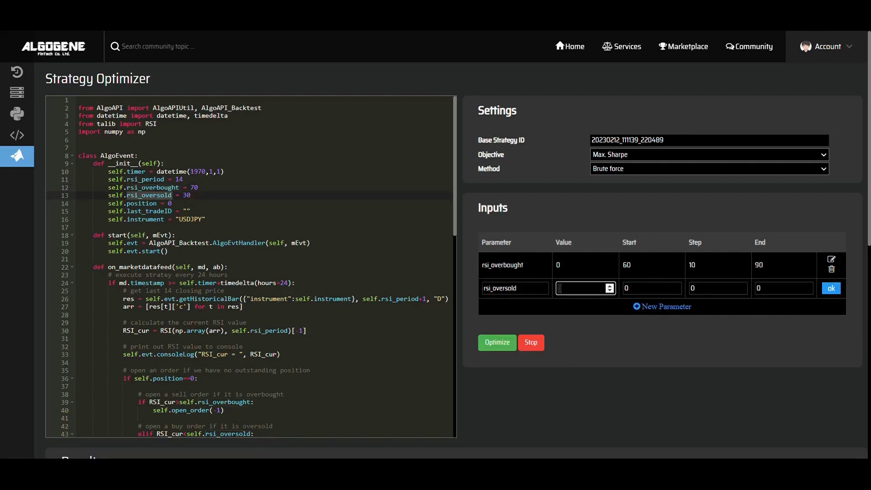
# - Save the rsi_oversold parameter with start 10, step 10 and end 40, and run the optimization
pyautogui.press('Tab')
pyautogui.write('10')
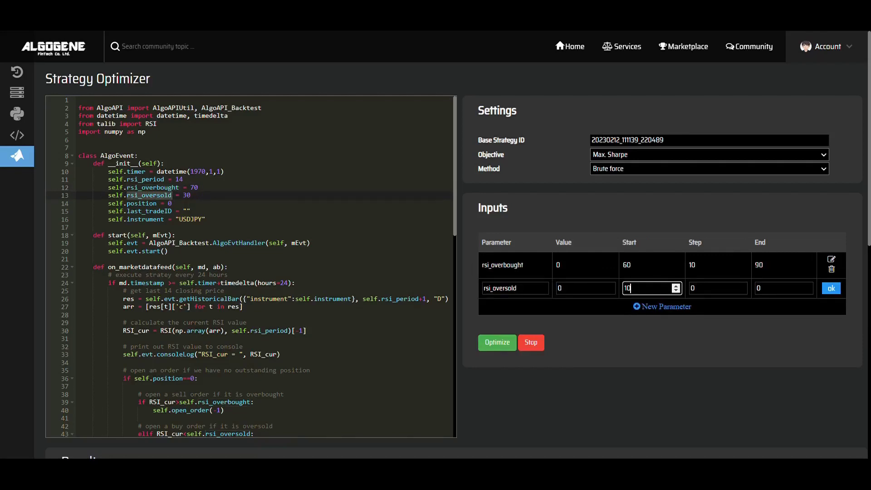
pyautogui.press('Tab')
pyautogui.write('10')
pyautogui.press('Tab')
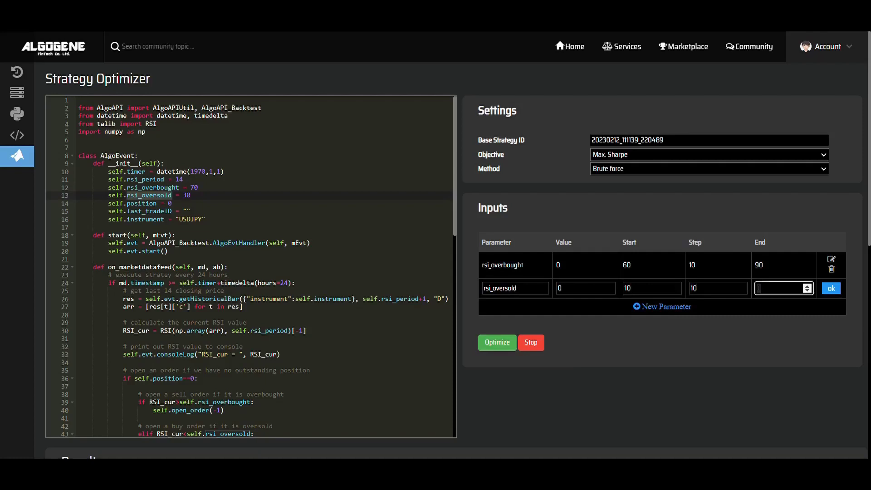
pyautogui.write('40')
pyautogui.press('Return')
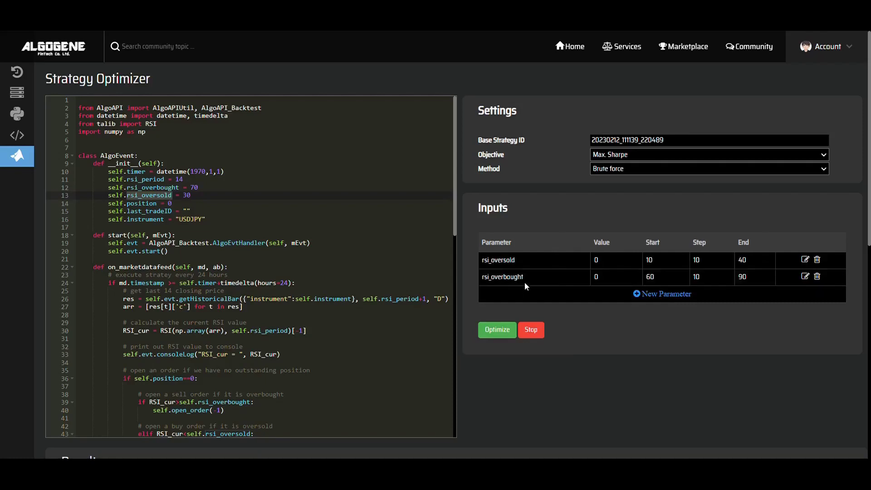
pyautogui.click(498, 329)
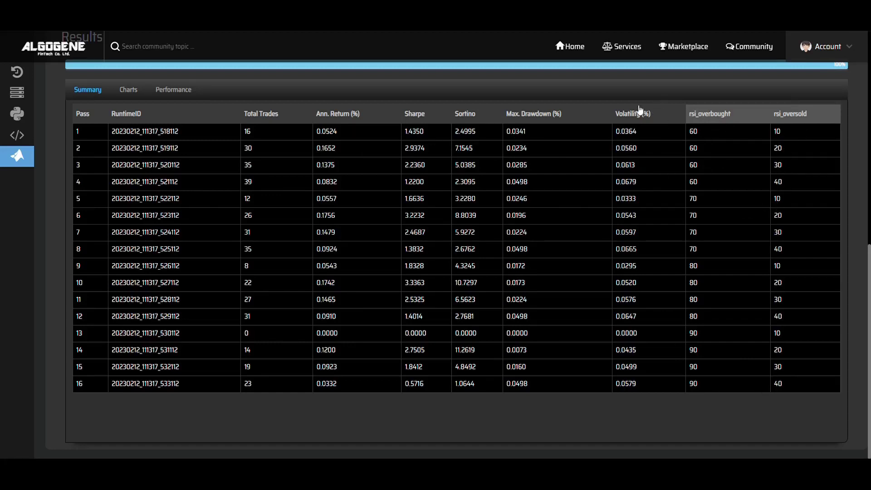
# - Compare the optimization passes by sorting the summary by Sharpe, by annual return, and again by Sharpe, each in descending order
pyautogui.click(438, 120)
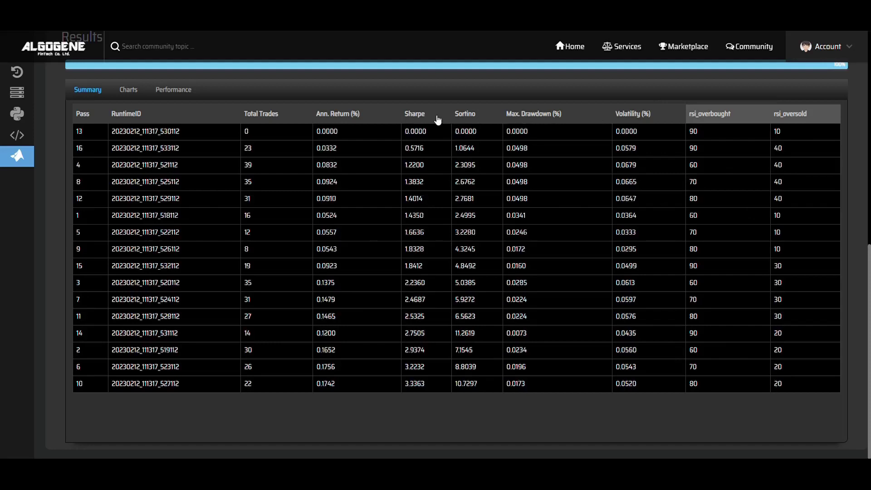
pyautogui.click(438, 120)
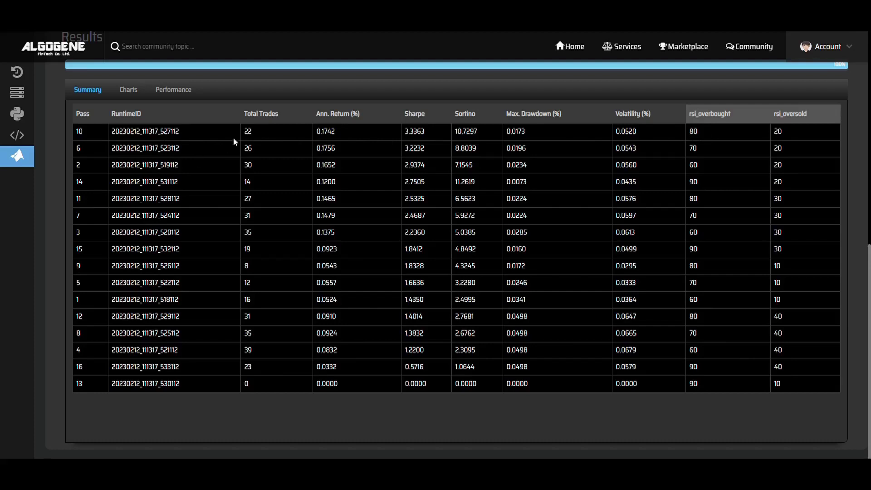
pyautogui.click(381, 117)
pyautogui.click(363, 114)
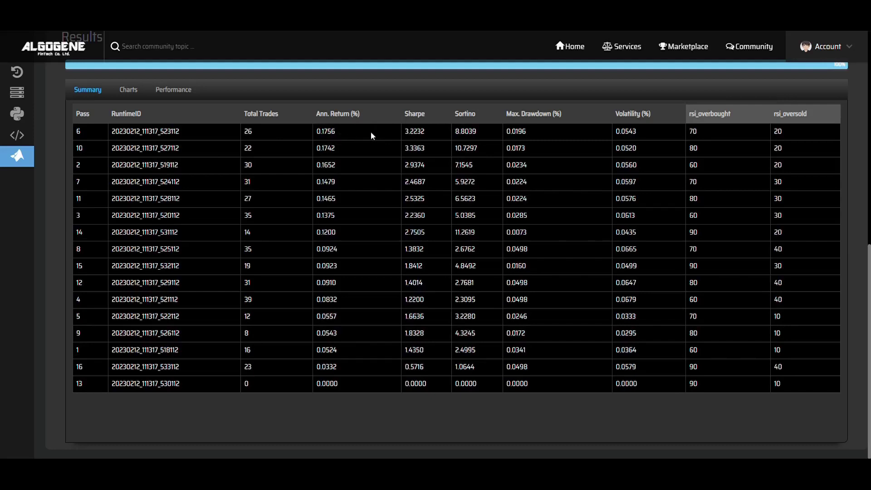
pyautogui.click(414, 115)
pyautogui.click(415, 114)
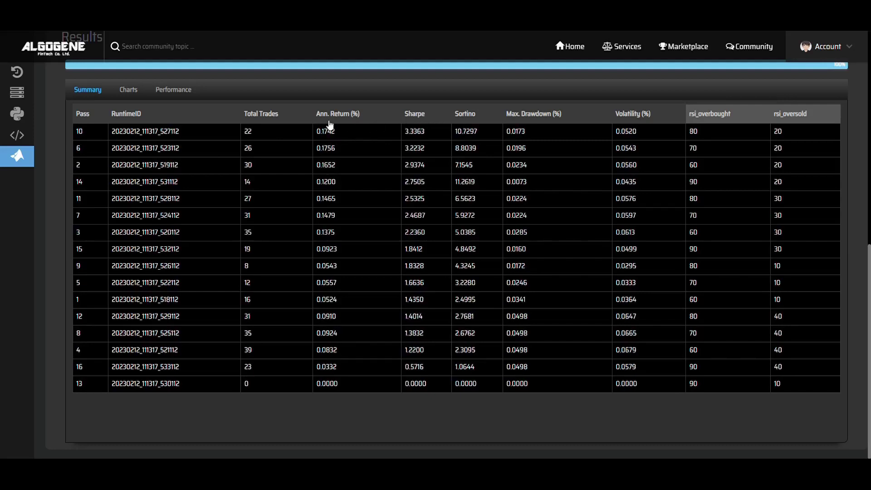
# - View the cumulative return curves of all optimization passes, and chart the passes with Sharpe as the performance metric
pyautogui.click(196, 99)
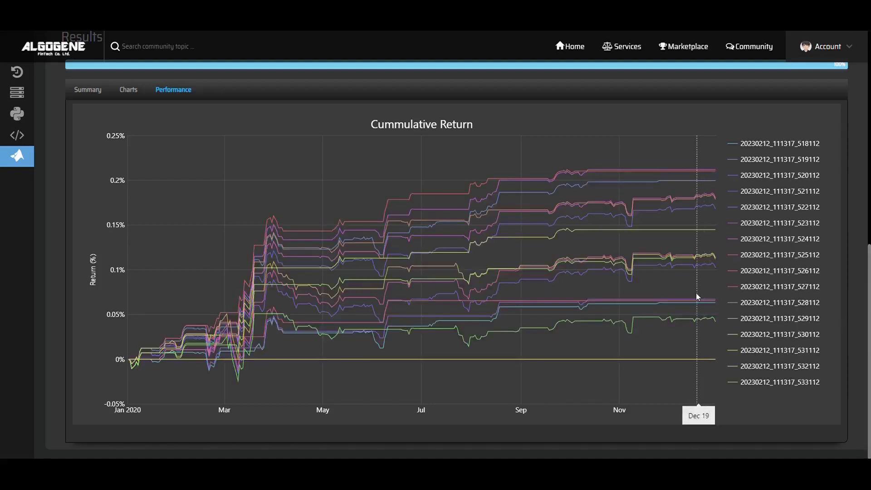
pyautogui.click(132, 93)
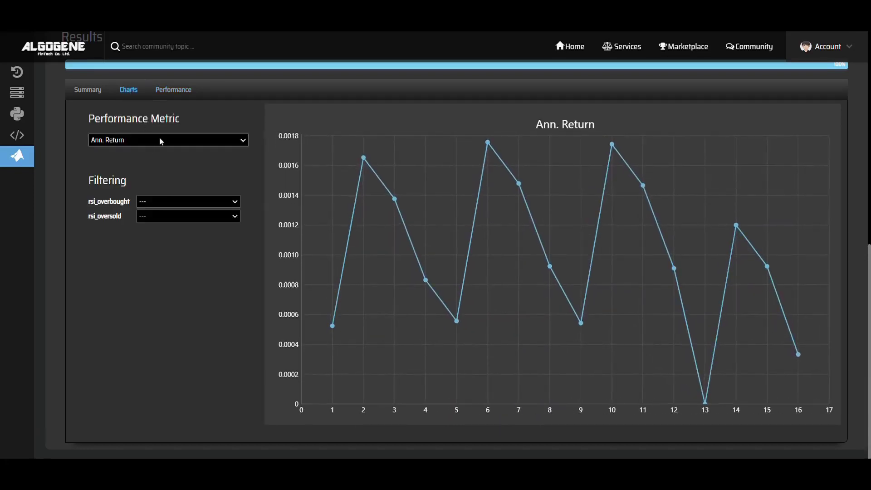
pyautogui.click(155, 167)
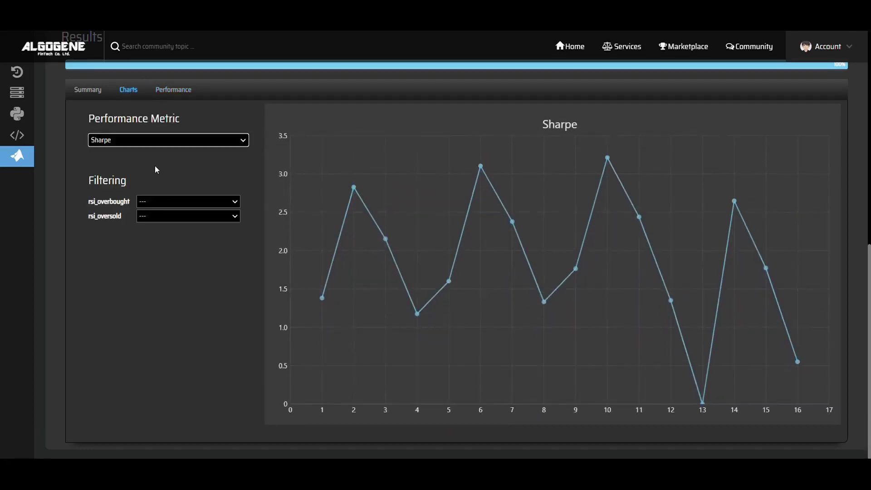
# - Filter the Sharpe chart by rsi_overbought values 60, 70, 80 and 90, recheck 80, and clear the filter
pyautogui.click(207, 201)
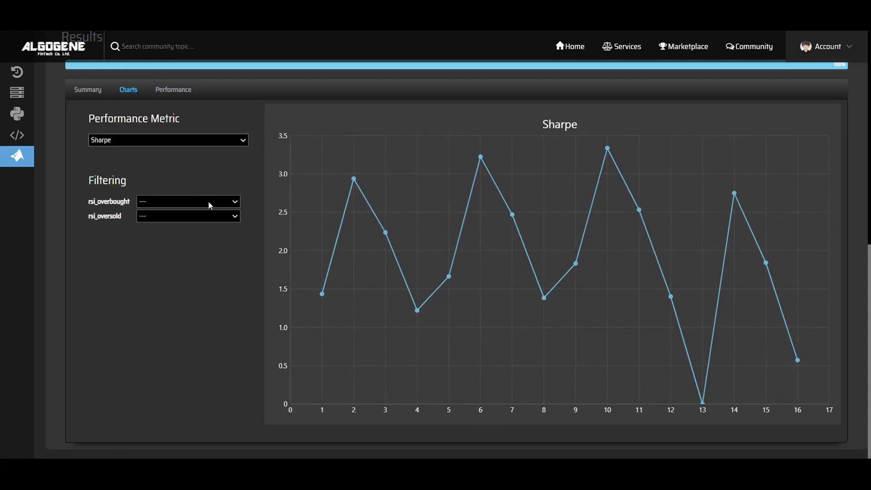
pyautogui.click(189, 226)
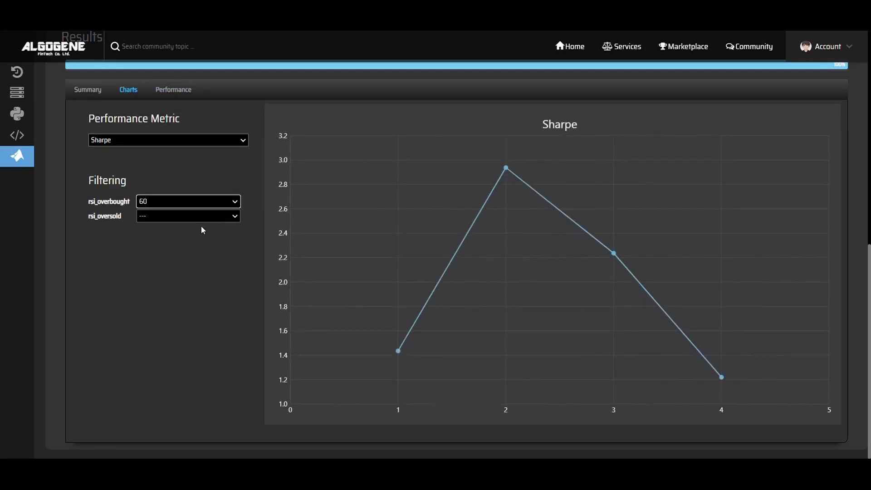
pyautogui.click(216, 202)
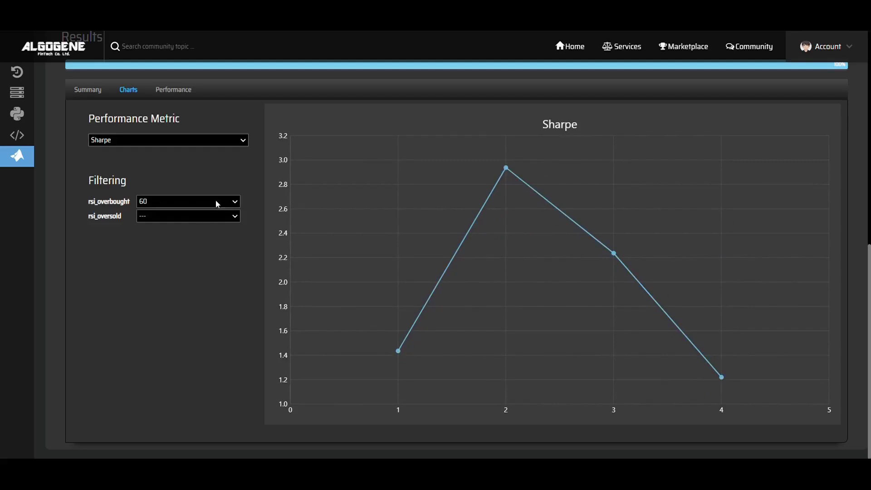
pyautogui.click(203, 233)
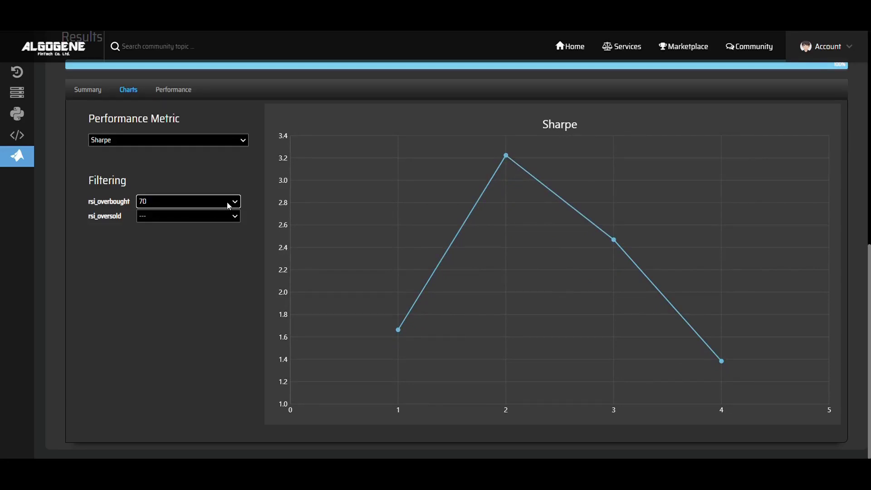
pyautogui.click(213, 245)
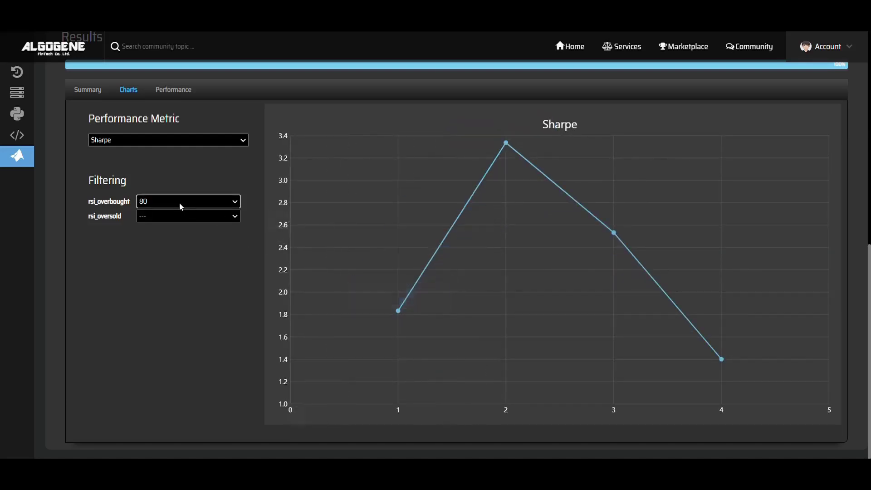
pyautogui.click(189, 261)
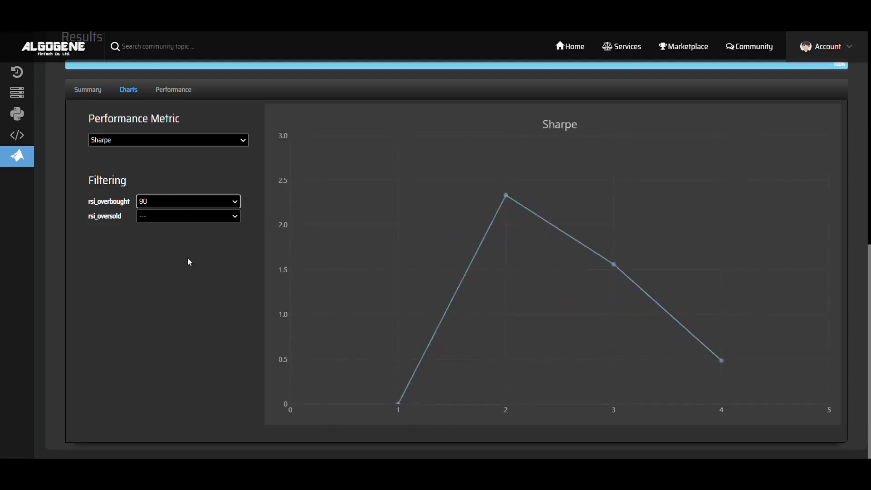
pyautogui.click(209, 204)
pyautogui.click(197, 247)
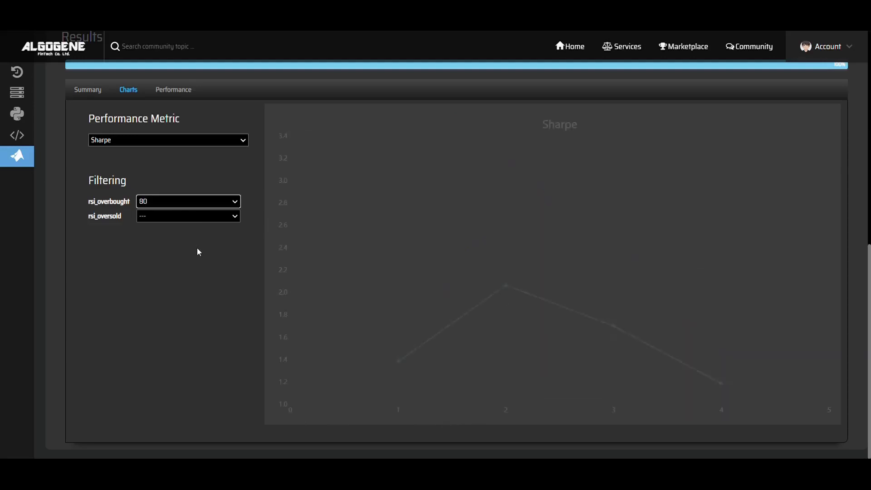
pyautogui.click(220, 206)
pyautogui.click(212, 222)
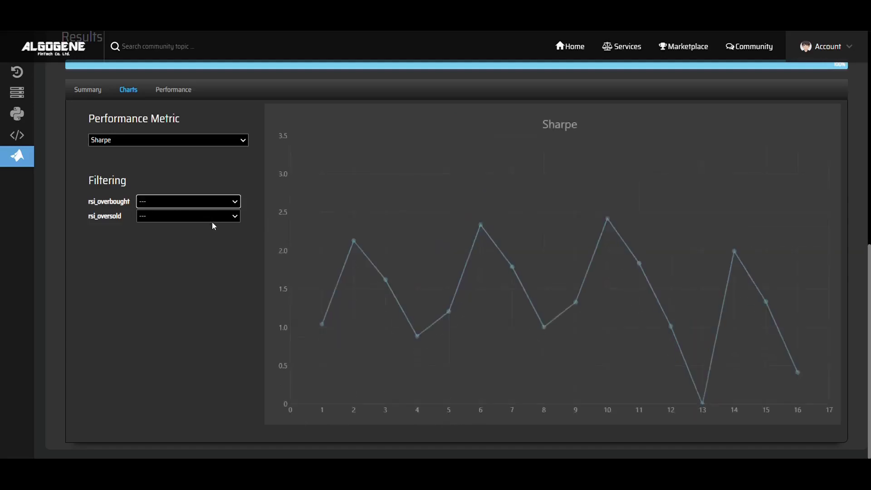
# - Filter the Sharpe chart by rsi_oversold values 10, 20, 30 and 40 in turn, and clear the filter
pyautogui.click(200, 238)
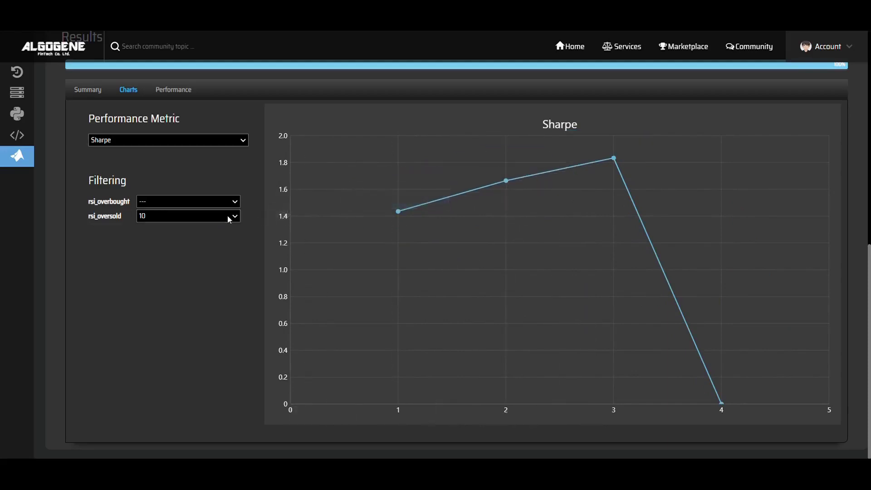
pyautogui.click(212, 246)
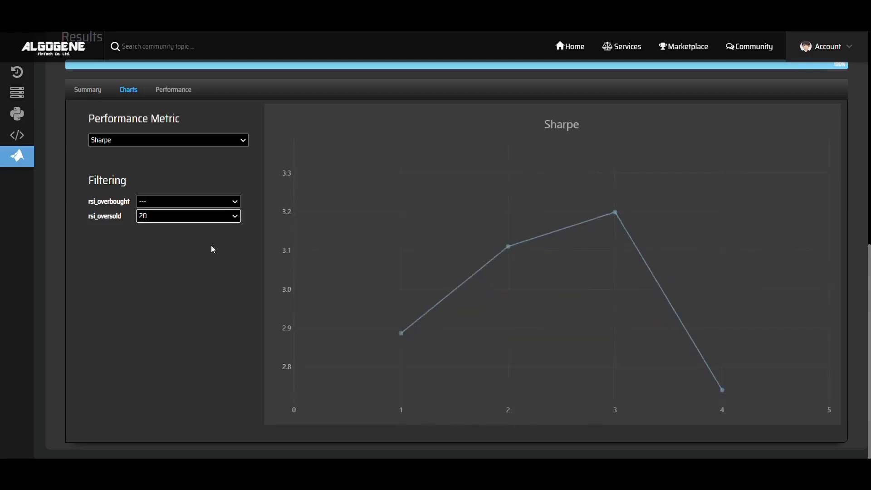
pyautogui.click(215, 219)
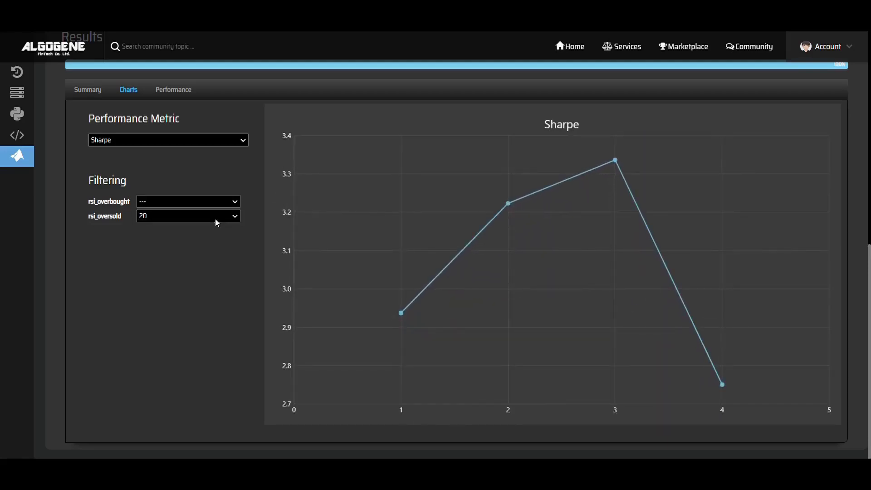
pyautogui.click(207, 259)
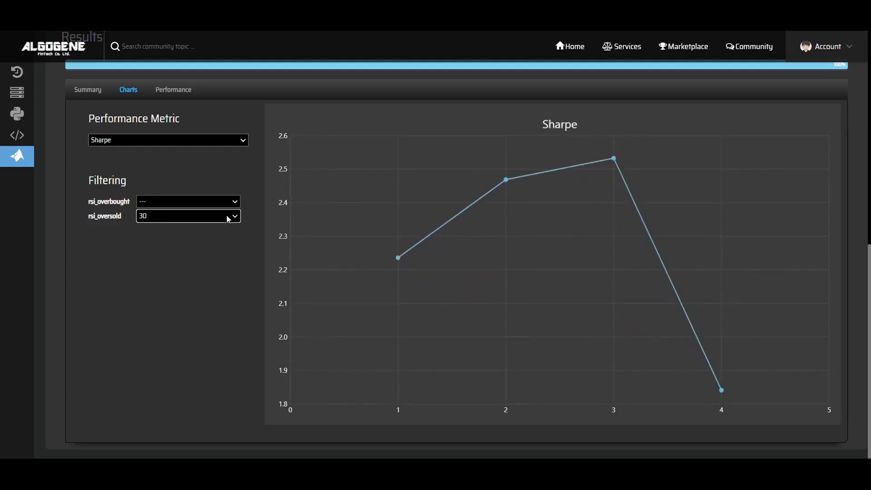
pyautogui.click(228, 219)
pyautogui.click(201, 272)
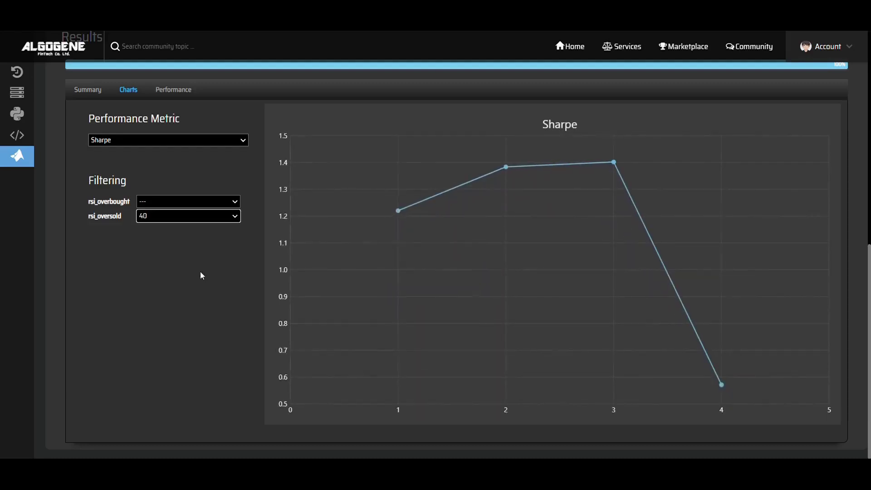
pyautogui.click(221, 224)
pyautogui.click(166, 222)
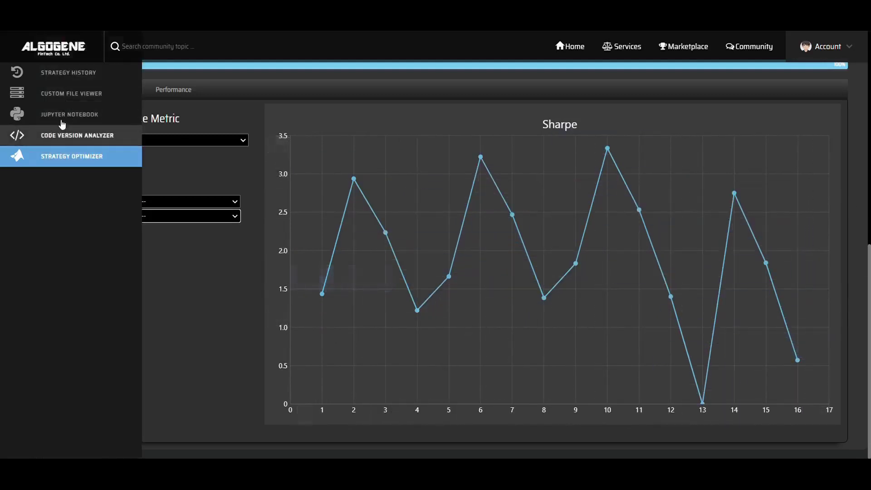
# - Open the strategy history and look through the finished backtest scripts and their group IDs
pyautogui.scroll(4, 61, 197)
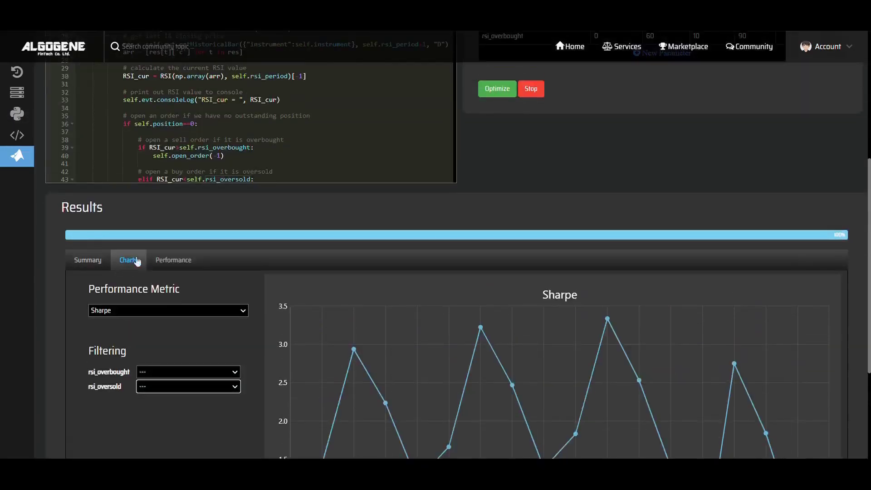
pyautogui.click(41, 72)
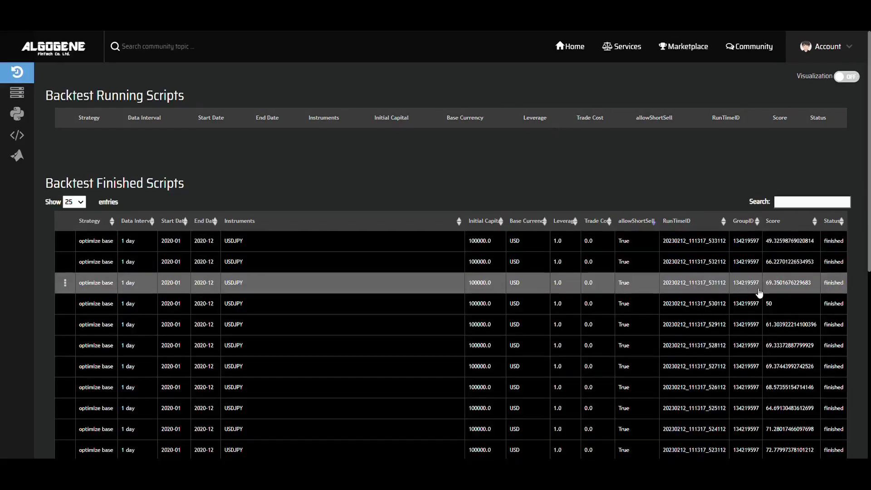
pyautogui.scroll(-3, 760, 293)
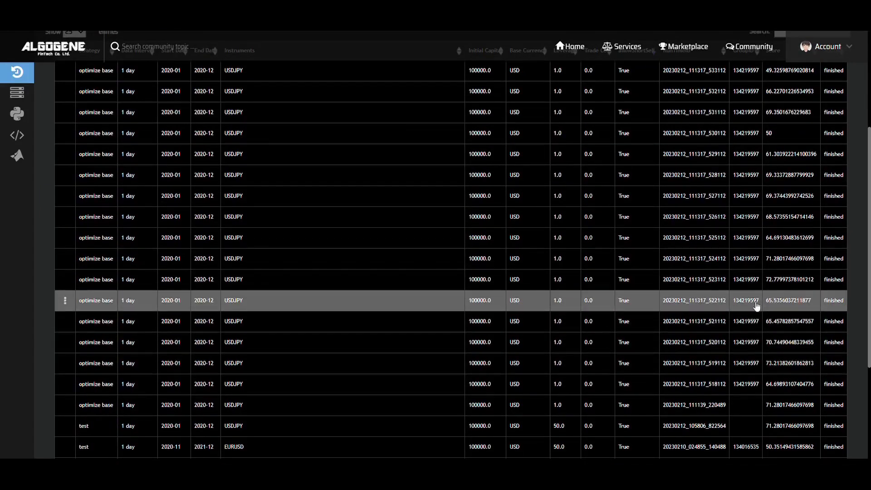
pyautogui.scroll(3, 753, 180)
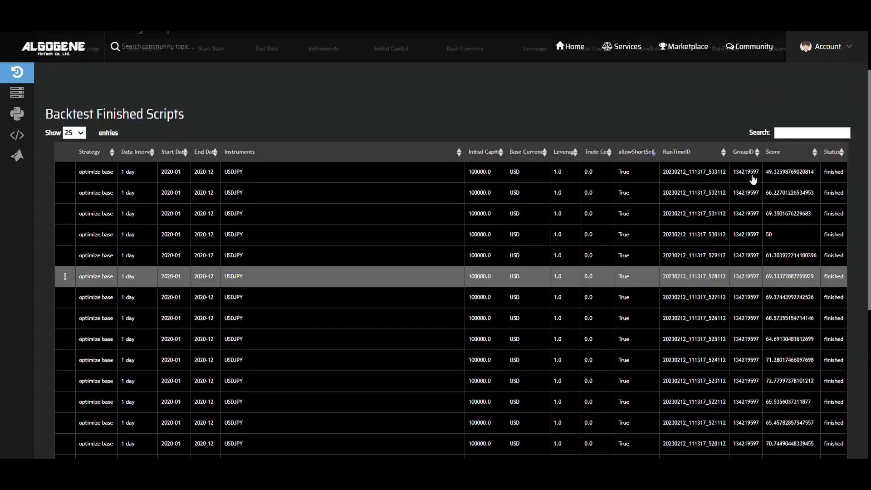